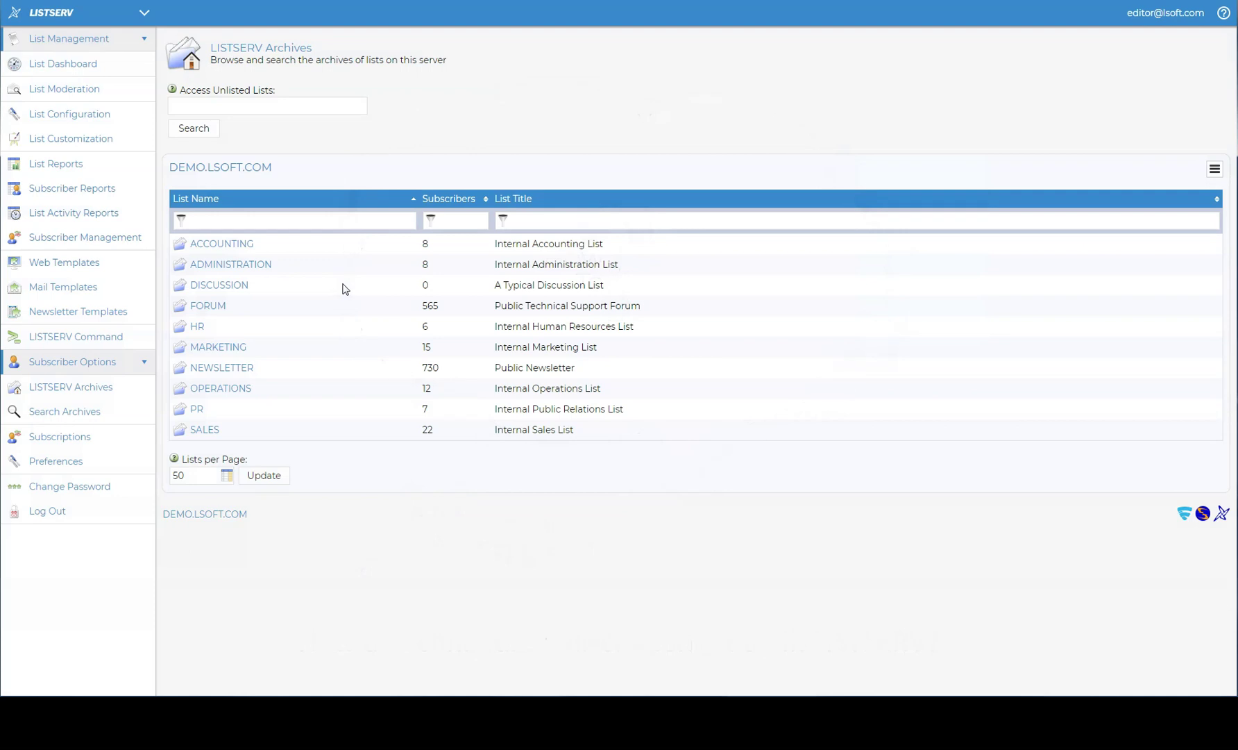
Step: Open the DISCUSSION list's archives from the LISTSERV Archives page
left_click(242, 287)
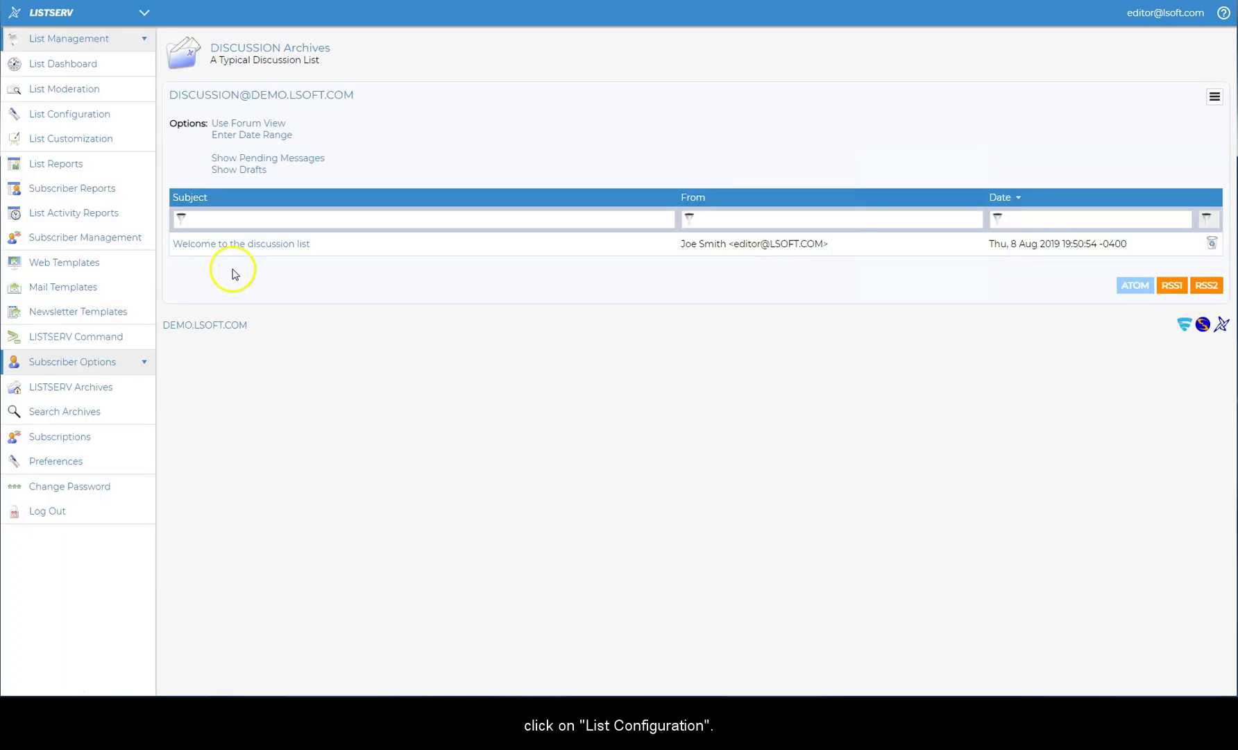
Step: Open List Configuration for the DISCUSSION list from the List Management sidebar
left_click(134, 123)
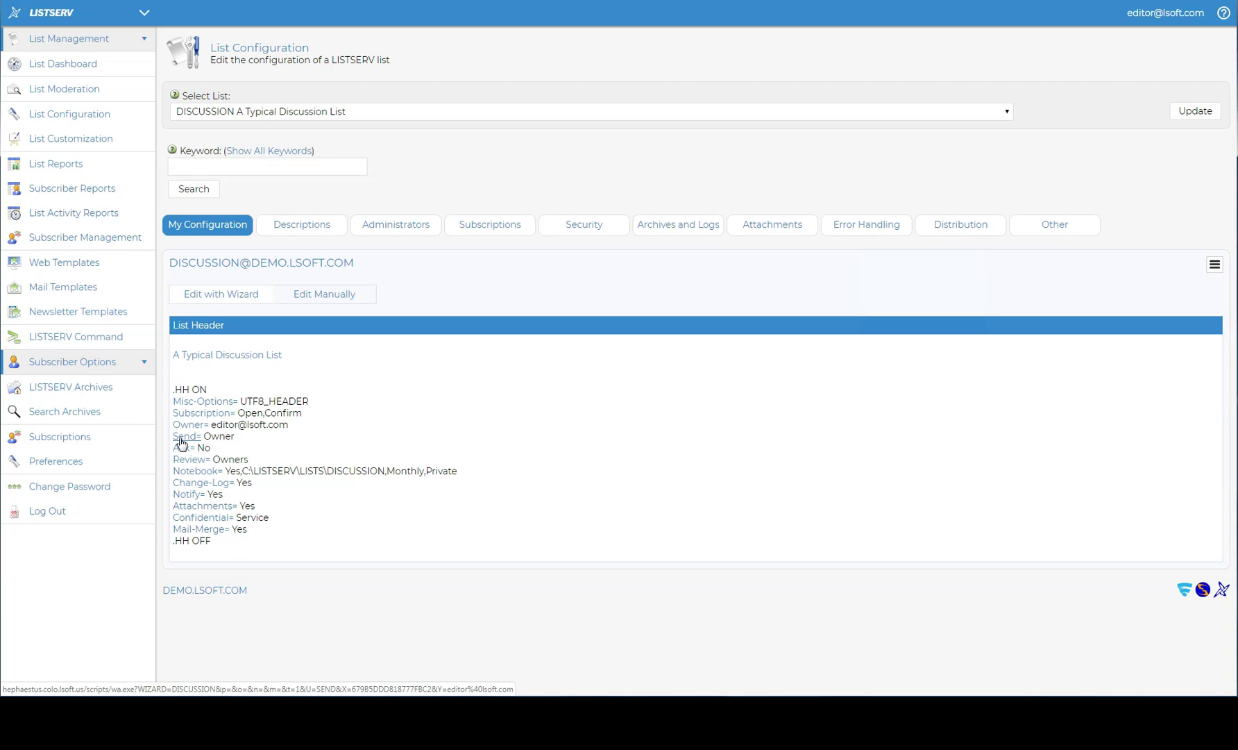
Step: Change the Send= keyword from Owner to Public and update the list
left_click(180, 438)
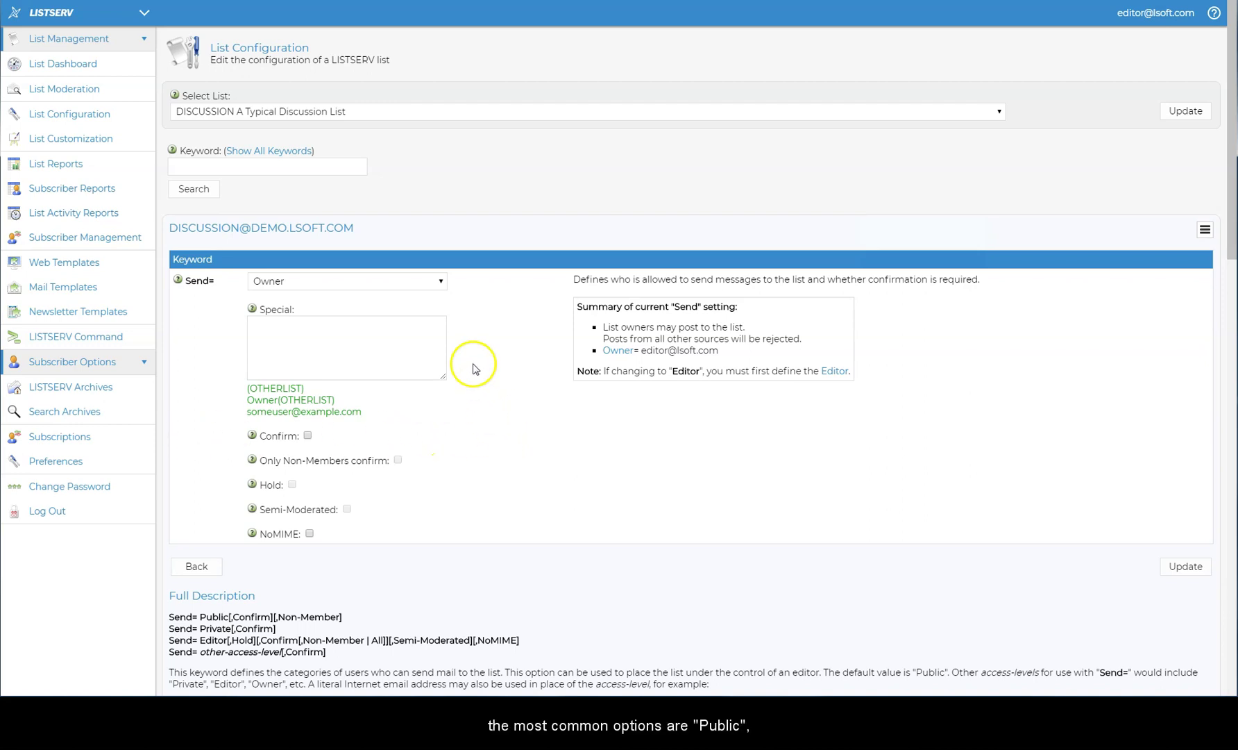
left_click(441, 282)
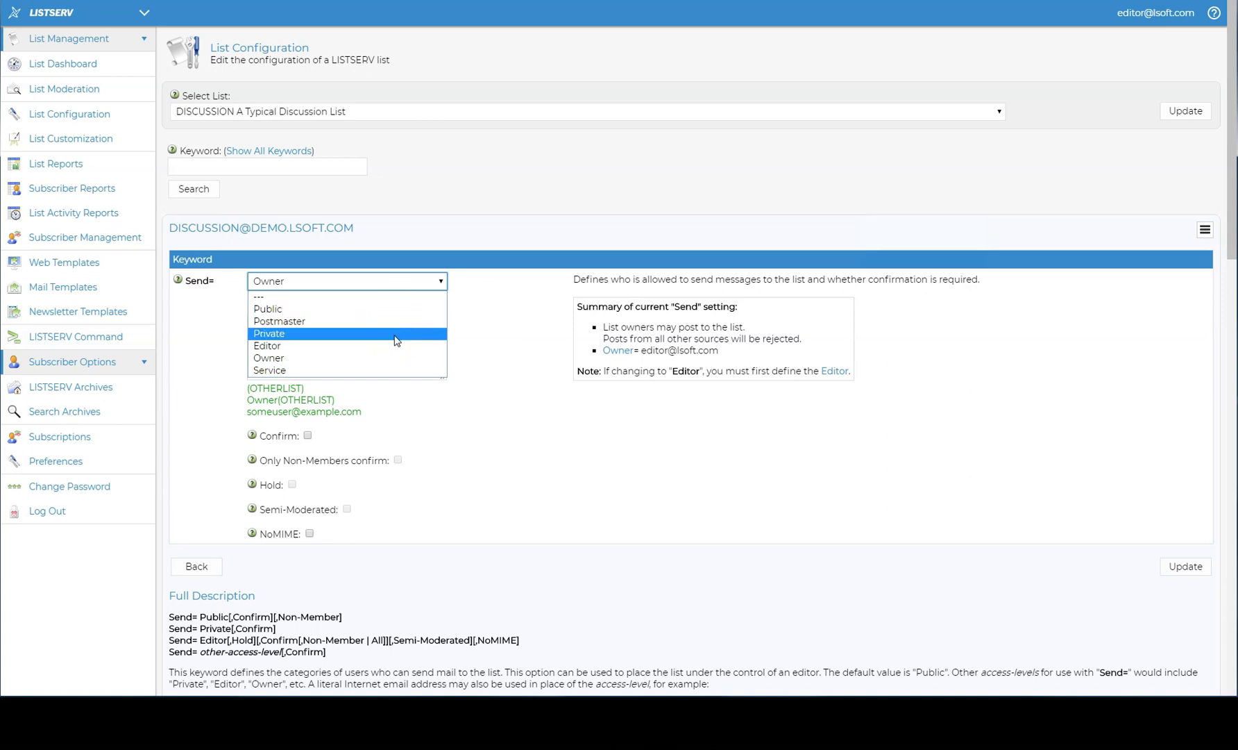
left_click(394, 317)
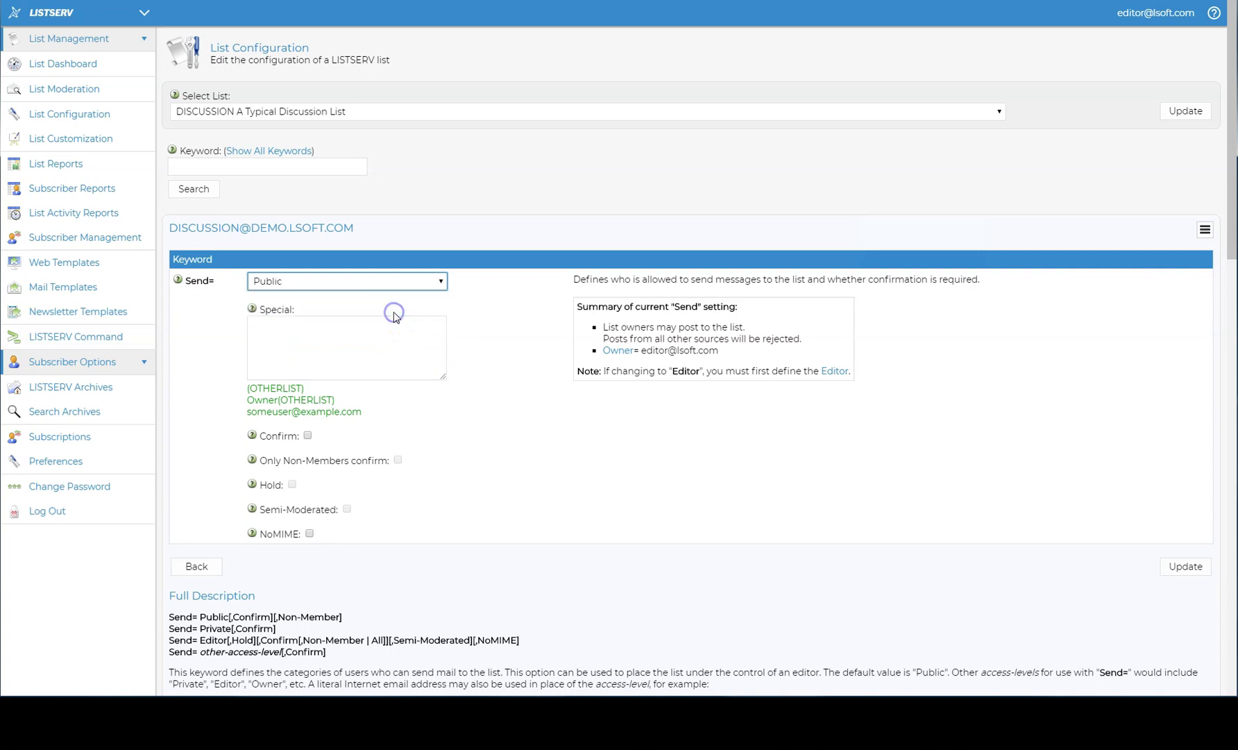
left_click(1182, 566)
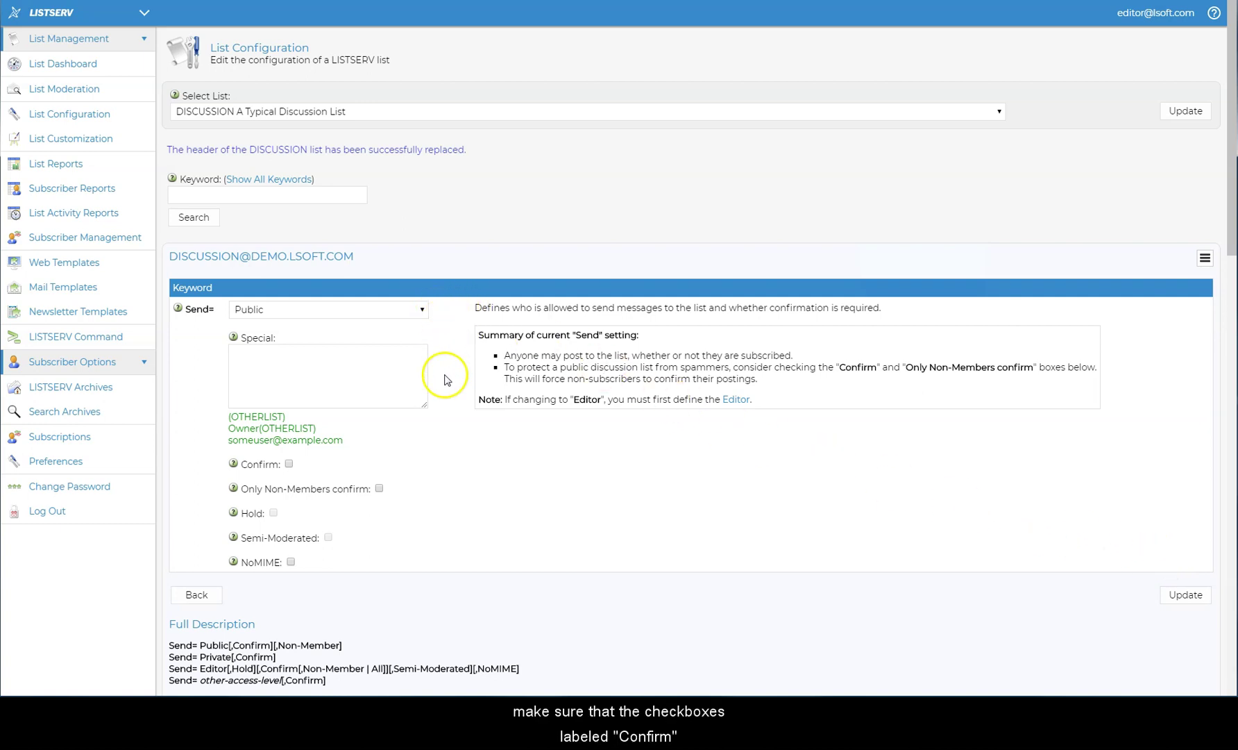
Step: Enable Confirm and Only Non-Members confirm on Send= Public and update the list
left_click(289, 466)
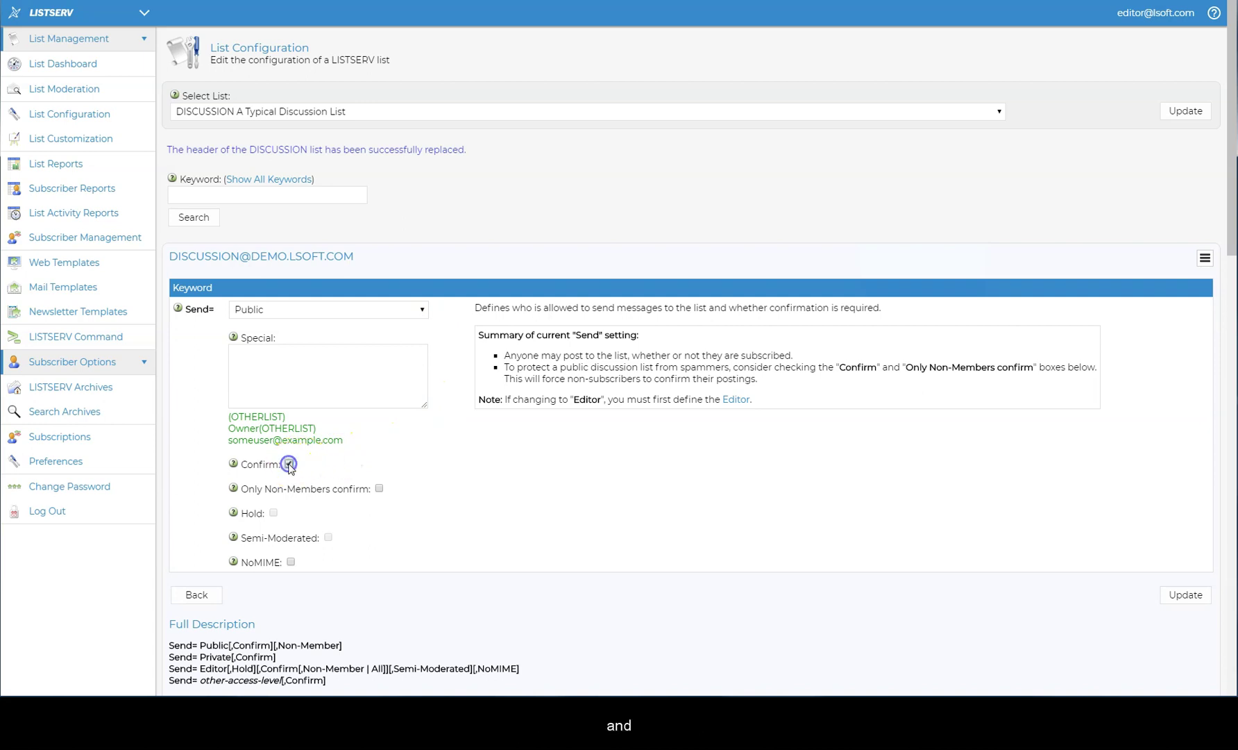
left_click(379, 489)
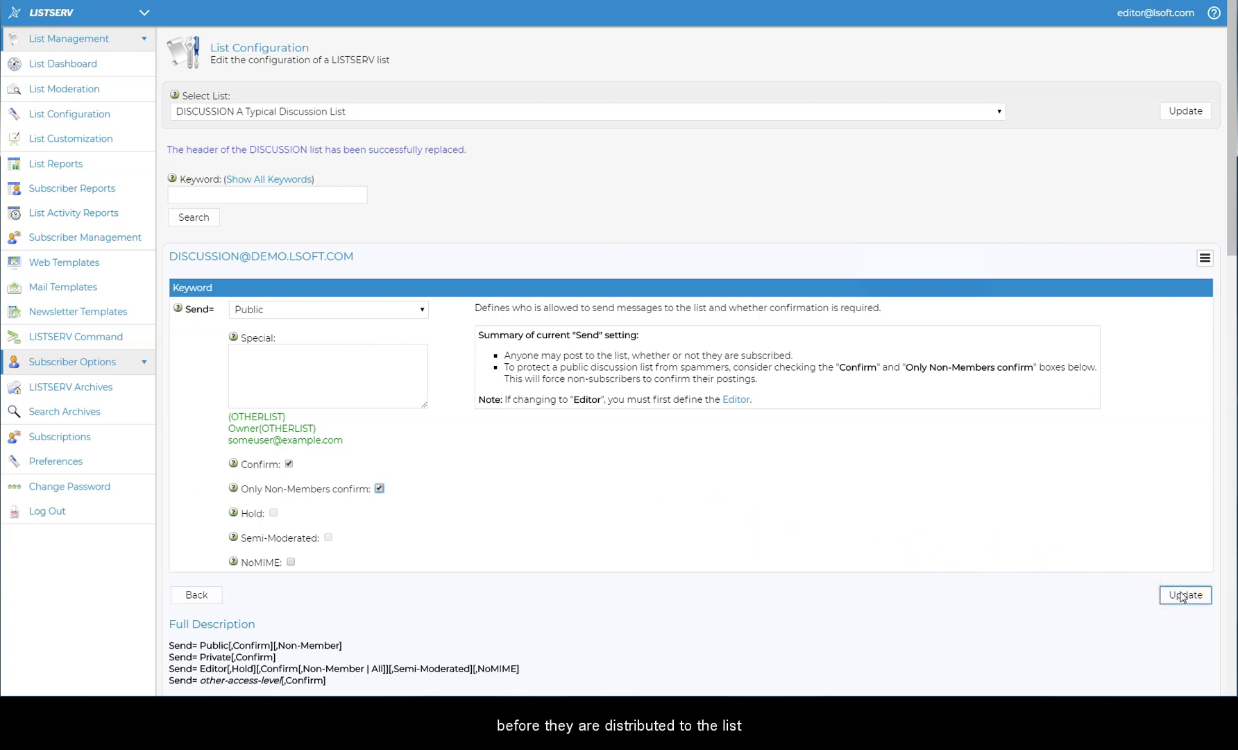
left_click(1181, 597)
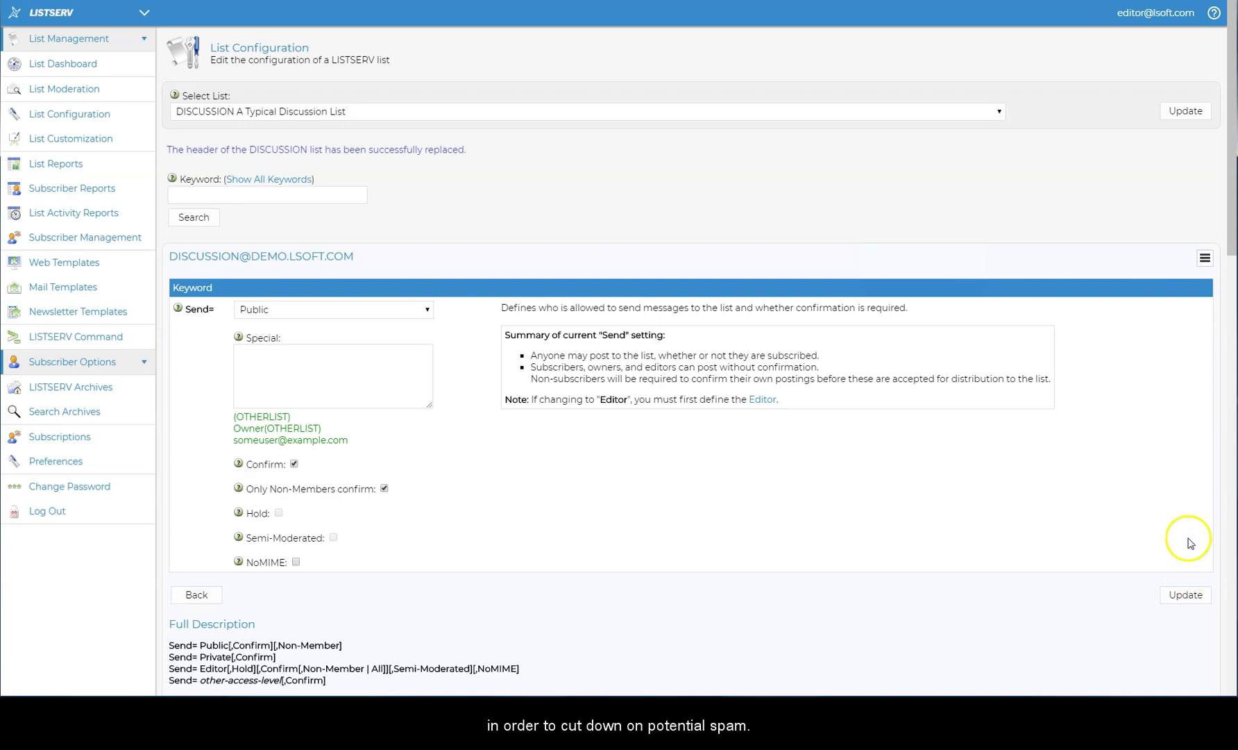
Step: Return to the DISCUSSION list home page via the panel's navigation menu
left_click(1204, 260)
left_click(1142, 301)
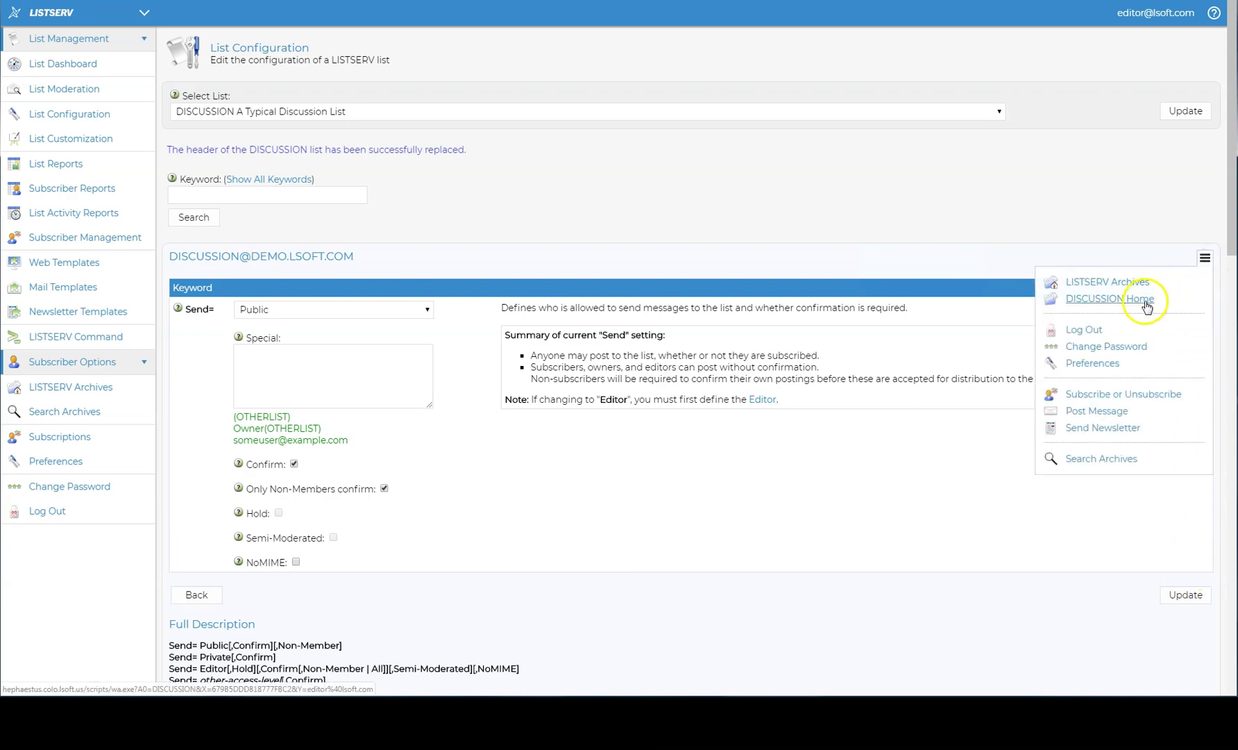